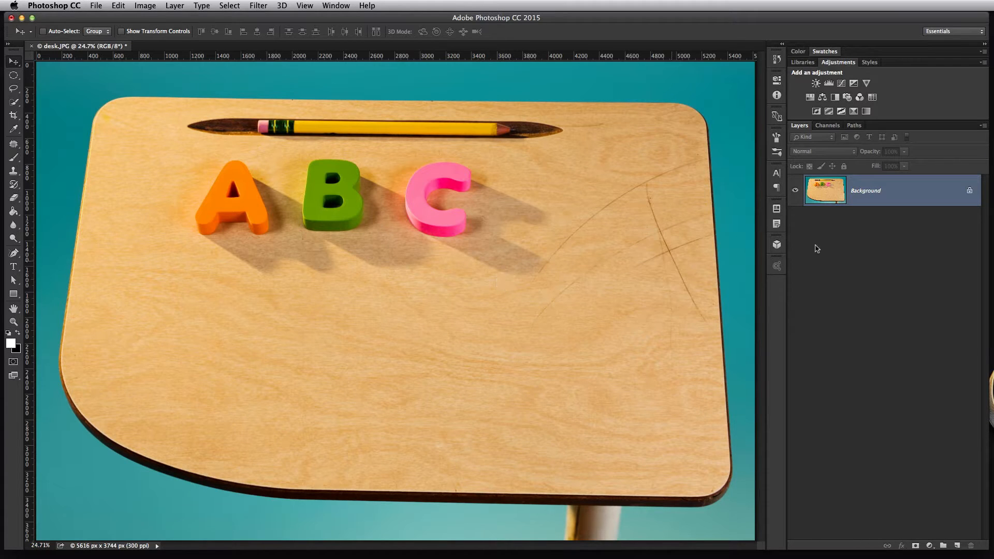
Duplicate the Background layer and hide the original.
drag(825, 197, 958, 545)
click(796, 223)
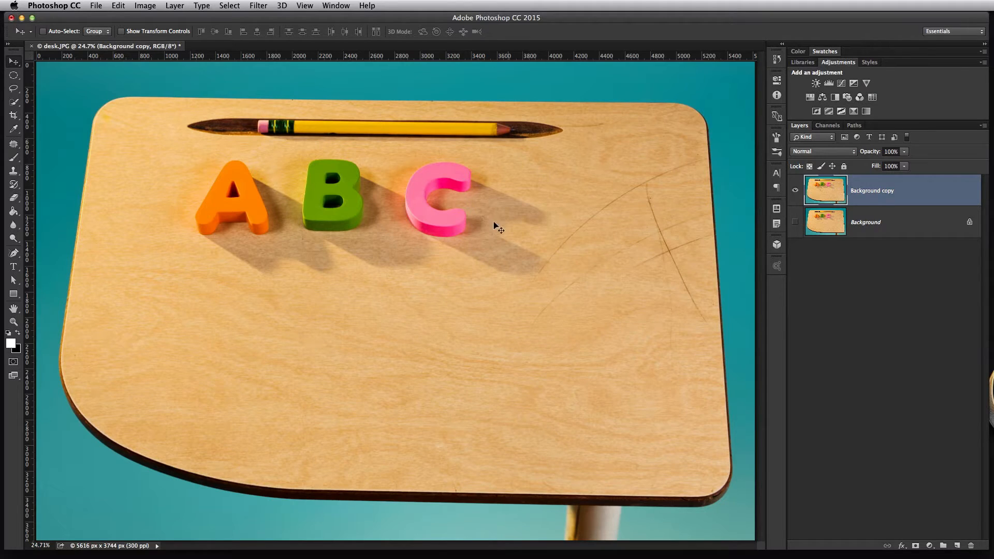
Set up the Freeform Pen tool in Path mode with the Magnetic option enabled.
key(super+equal)
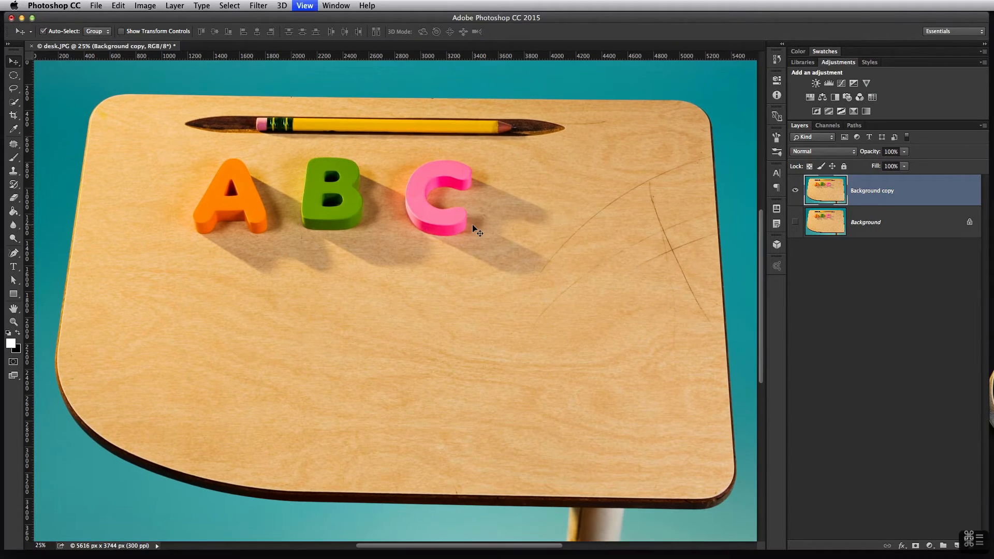
key(super+equal)
key(super+equal)
drag(343, 146, 483, 450)
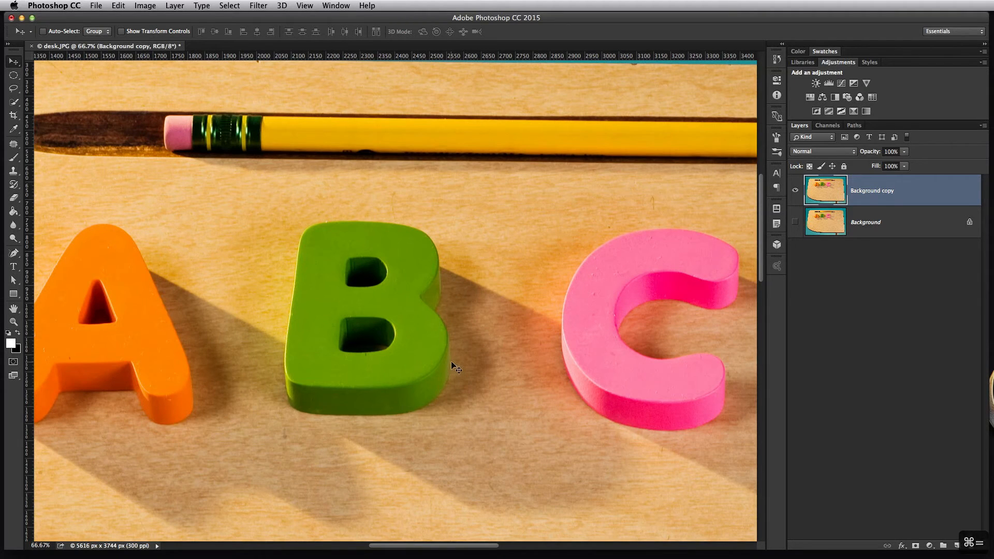
click(18, 256)
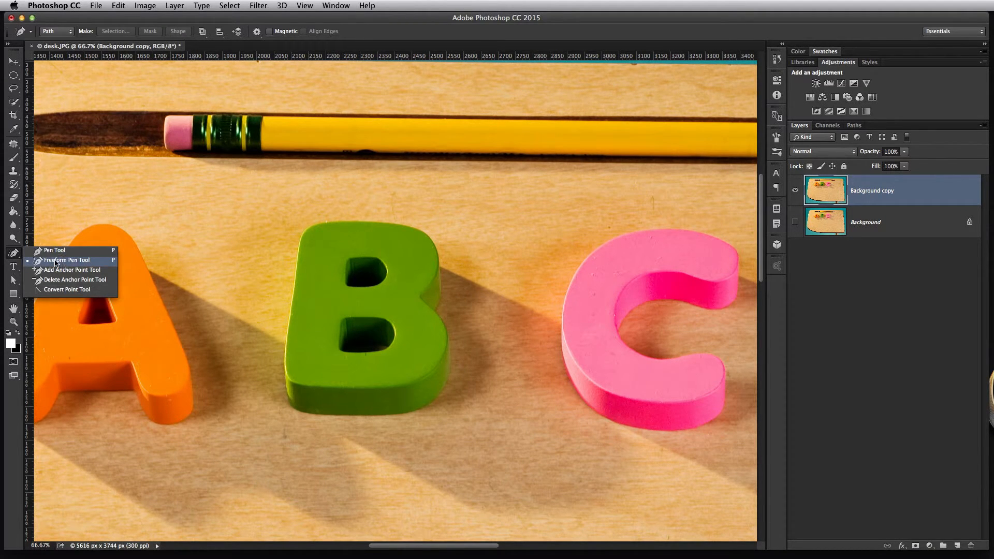
click(61, 261)
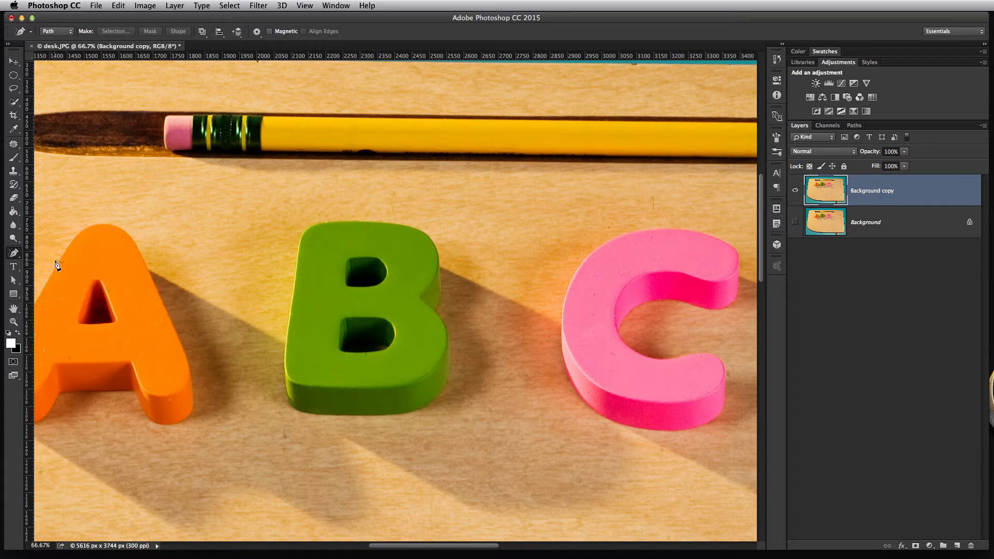
click(59, 33)
click(56, 34)
click(257, 32)
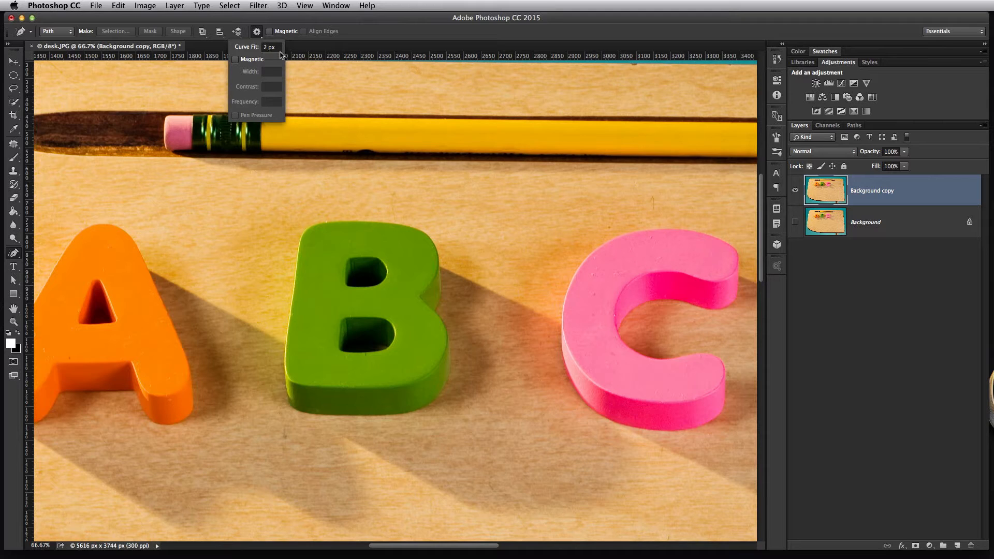
click(252, 61)
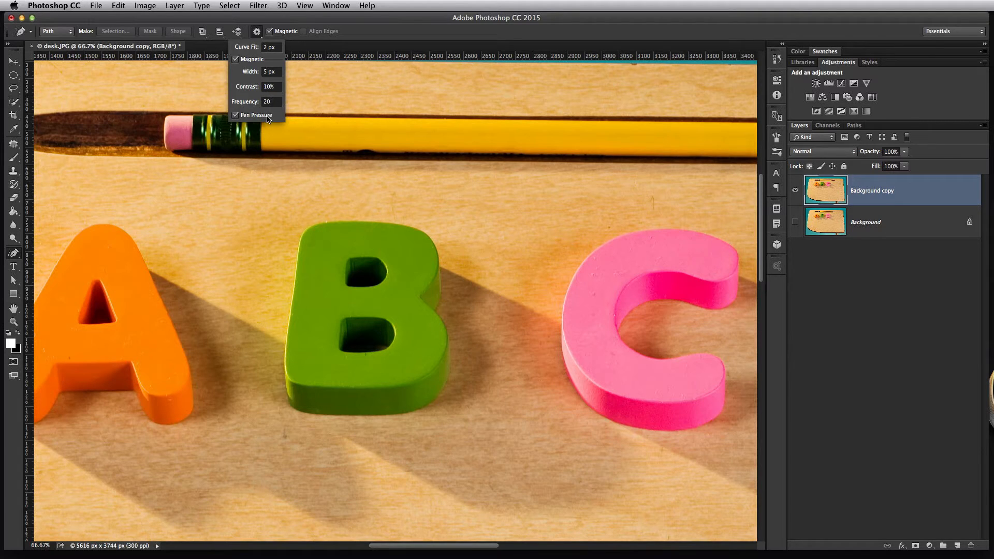
click(256, 34)
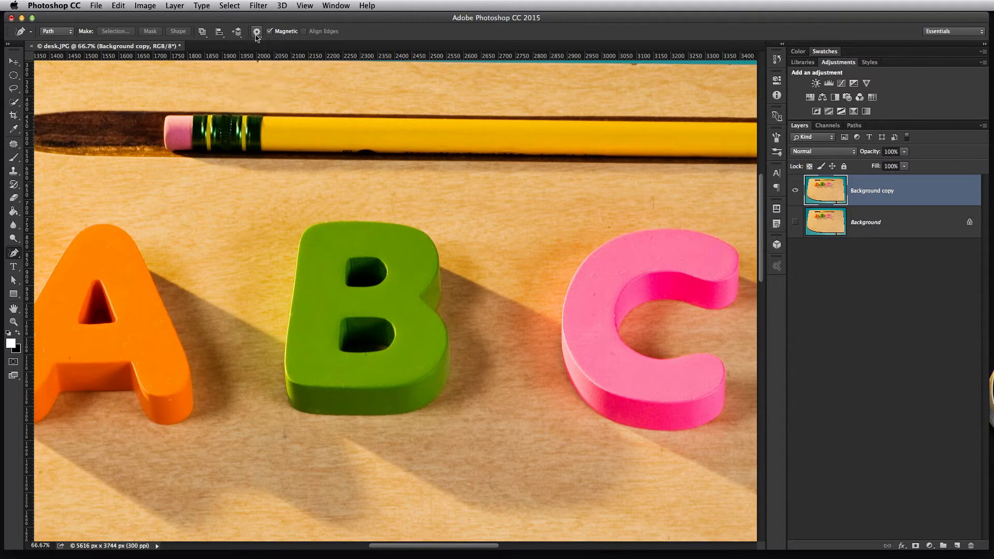
Trace a magnetic path along the upper edge of the green B's front face and on across the tabletop beside it.
click(295, 278)
drag(389, 227, 430, 241)
mouse_move(430, 240)
mouse_down()
mouse_move(420, 294)
mouse_move(446, 322)
mouse_move(471, 326)
mouse_move(505, 287)
mouse_move(524, 301)
mouse_move(483, 391)
mouse_move(451, 417)
mouse_move(496, 428)
mouse_move(532, 410)
mouse_move(490, 399)
mouse_move(371, 400)
mouse_move(575, 406)
mouse_move(454, 444)
mouse_up()
scroll(440, 444, right, 3)
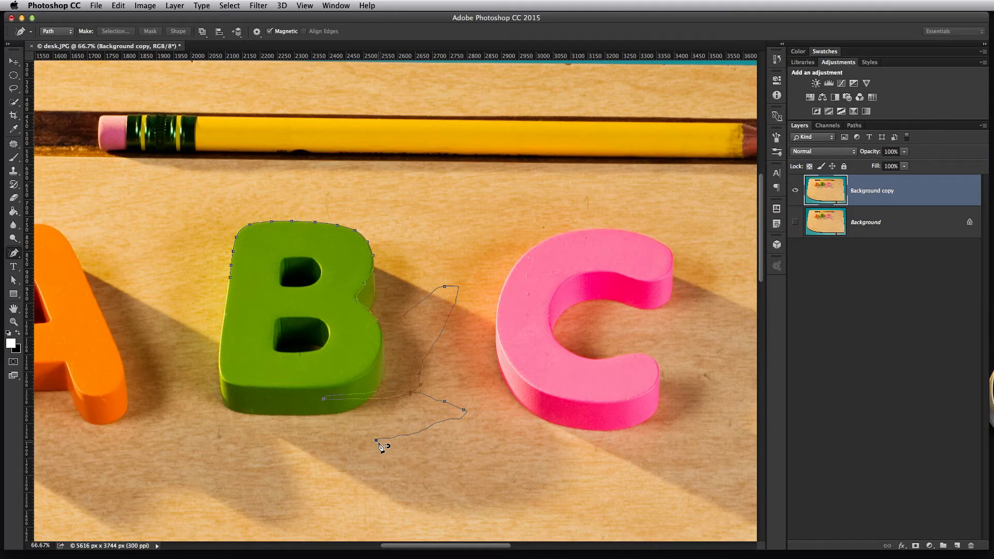
Remove the stray anchor points and complete a closed path around the front face of the green B.
key(BackSpace)
key(BackSpace)
key(BackSpace)
key(BackSpace)
key(BackSpace)
key(BackSpace)
key(BackSpace)
key(BackSpace)
key(BackSpace)
key(BackSpace)
key(BackSpace)
key(BackSpace)
key(BackSpace)
key(BackSpace)
key(BackSpace)
key(BackSpace)
click(234, 283)
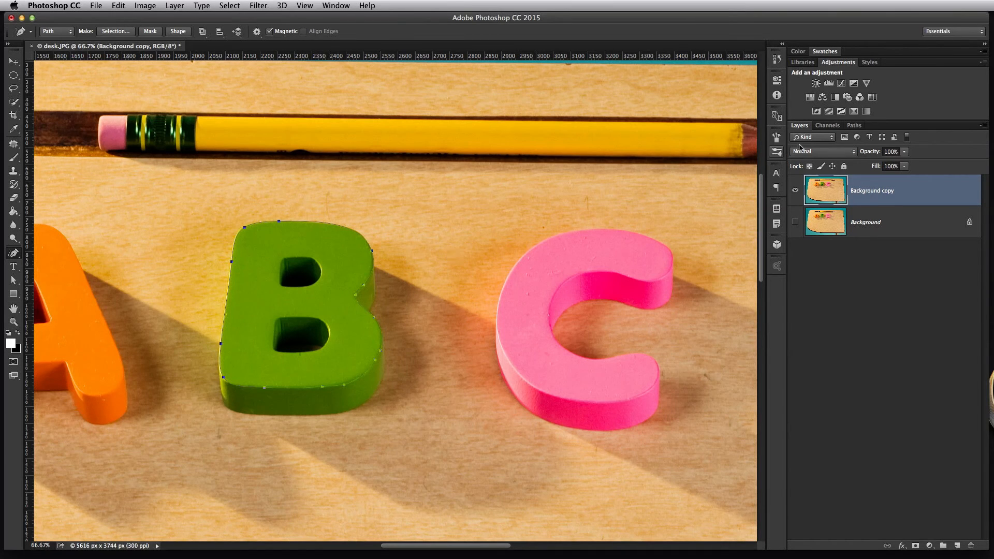
Load the B's work path as a selection and add a Hue/Saturation adjustment layer with Hue set to +133.
click(855, 126)
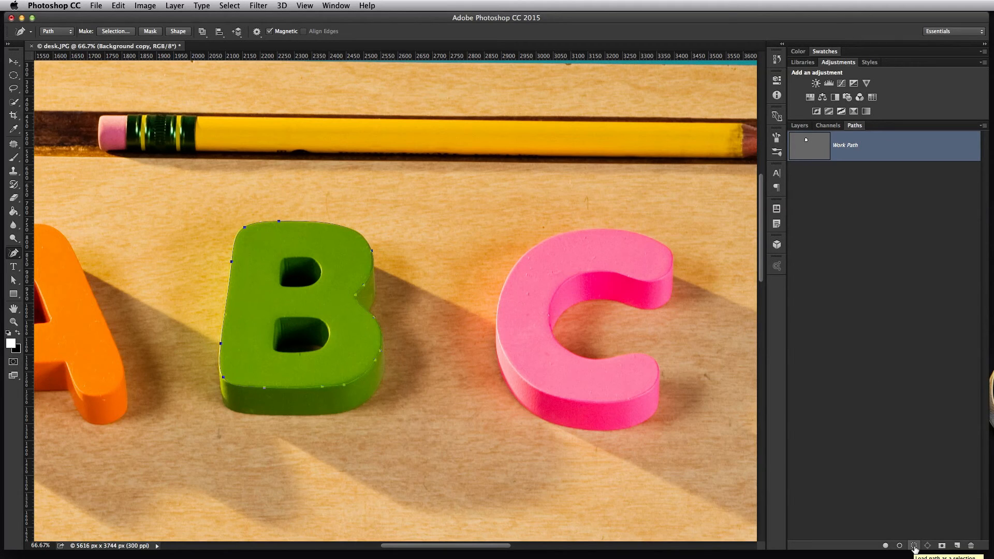
super+click(810, 153)
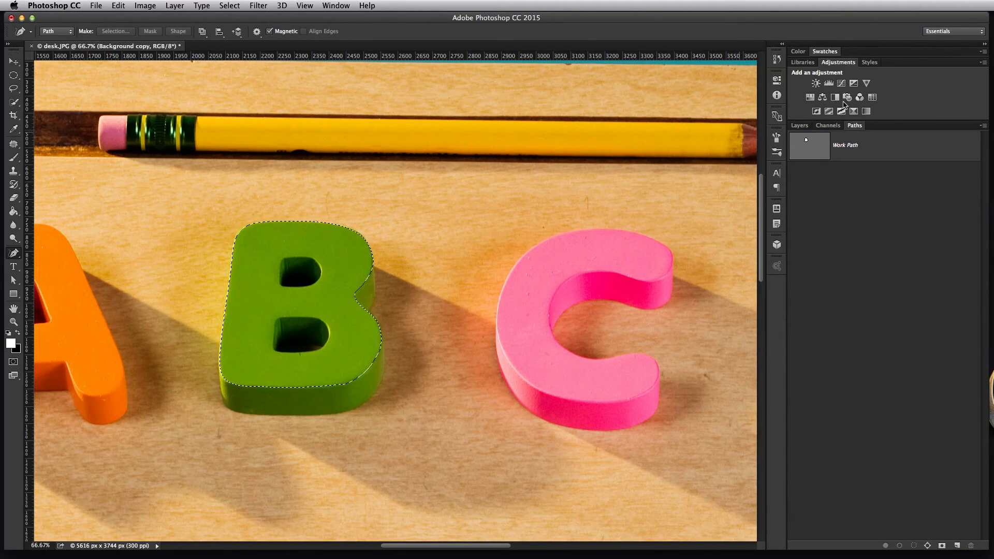
click(806, 126)
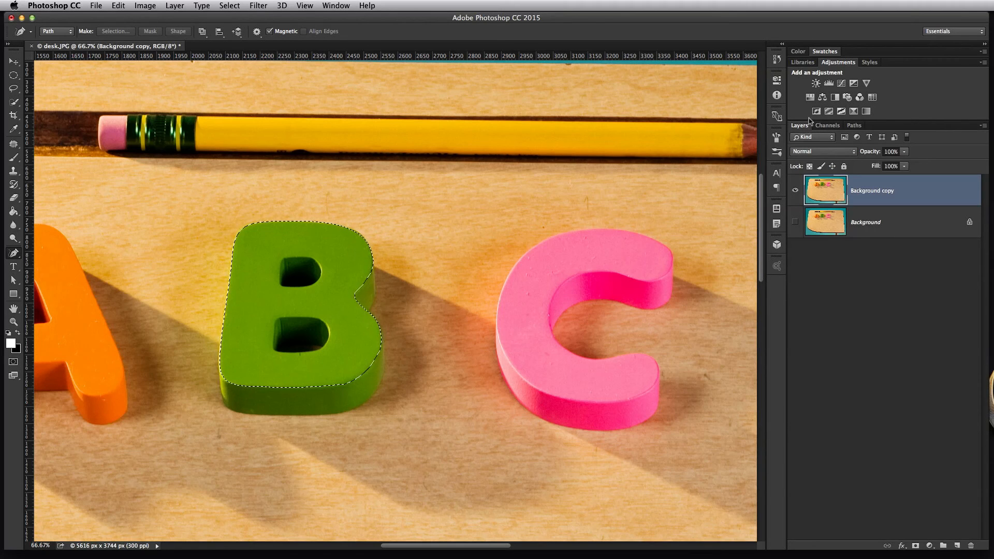
click(811, 98)
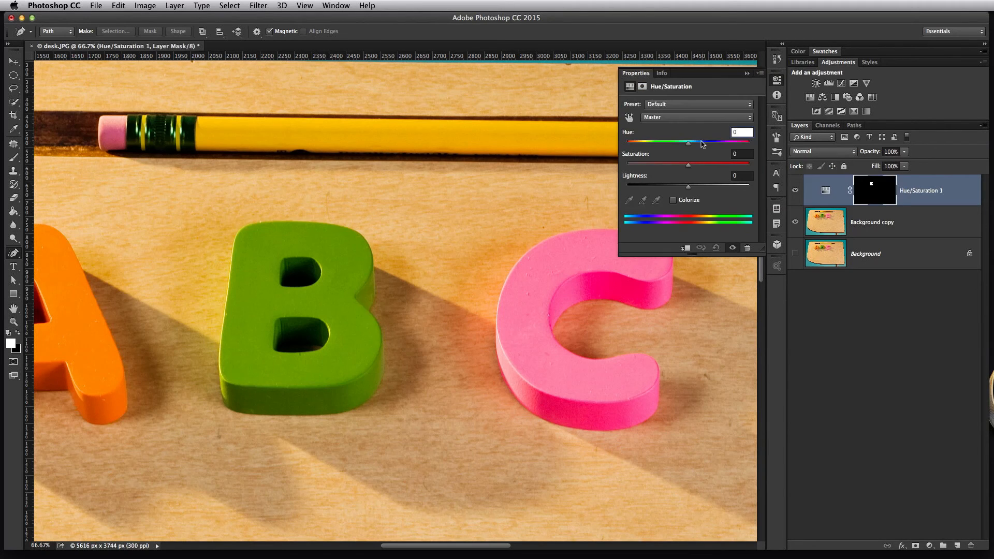
drag(689, 148, 739, 147)
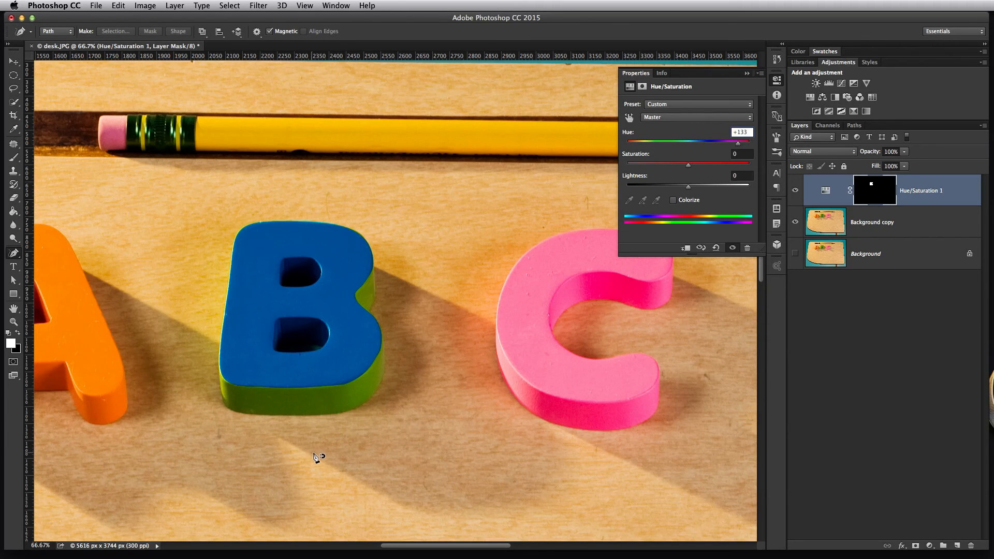
Load the B-shaped work path as a selection again and make the Background copy layer active.
click(853, 126)
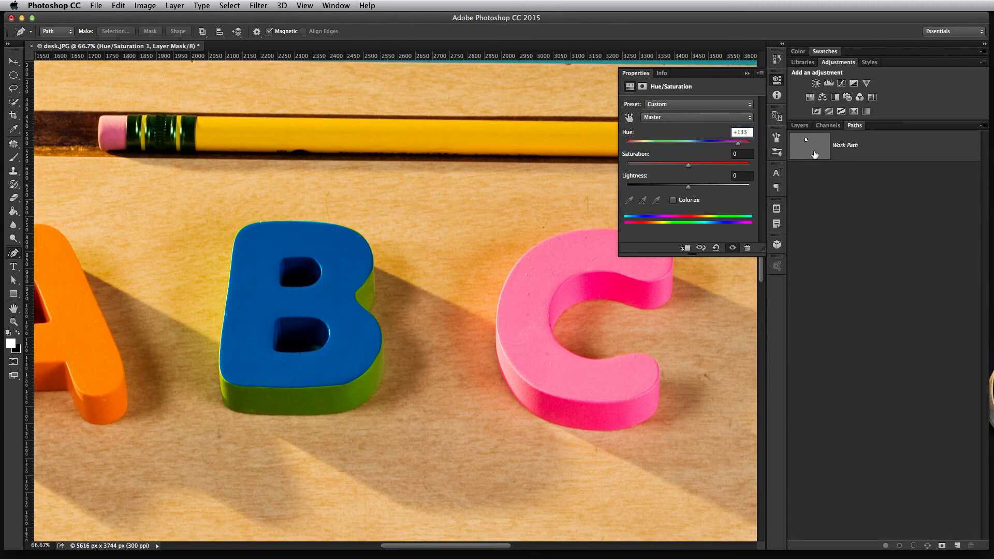
super+click(815, 155)
click(799, 125)
click(831, 222)
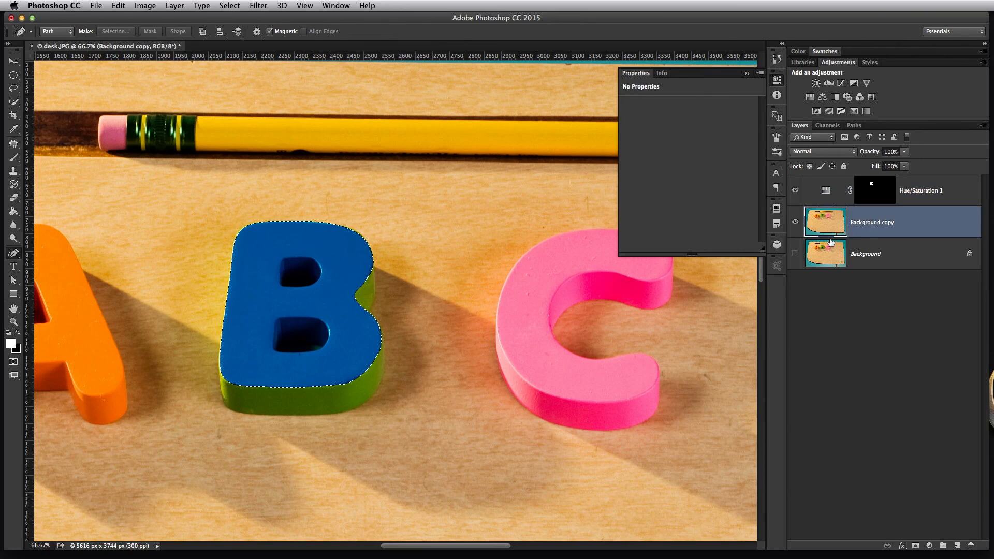
Move the selected B face onto the tabletop below the letters and duplicate it into a row of three green Bs.
key(v)
mouse_move(318, 302)
mouse_down()
mouse_move(524, 336)
mouse_move(641, 402)
mouse_move(480, 415)
mouse_move(510, 413)
mouse_up()
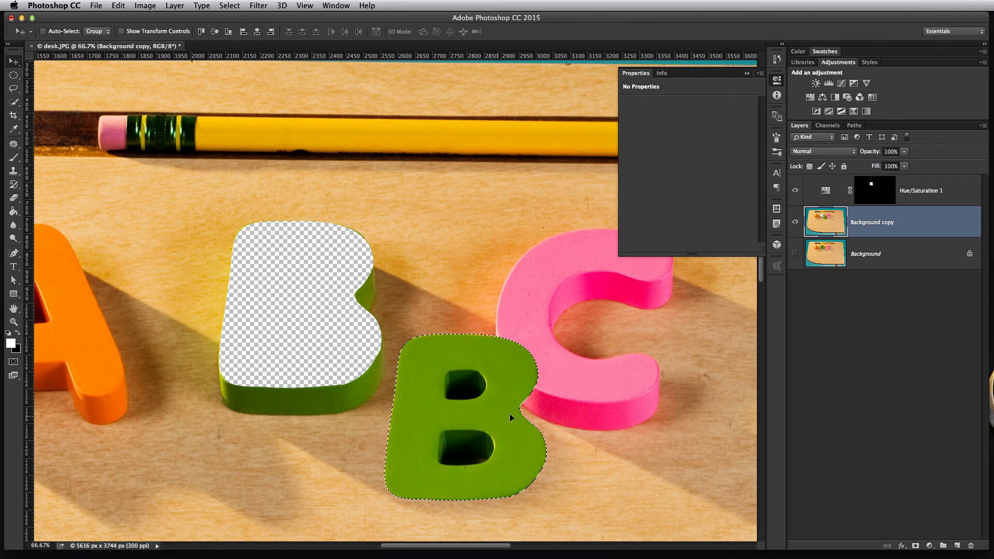
scroll(513, 404, down, 3)
drag(520, 358, 680, 419)
scroll(295, 424, down, 1)
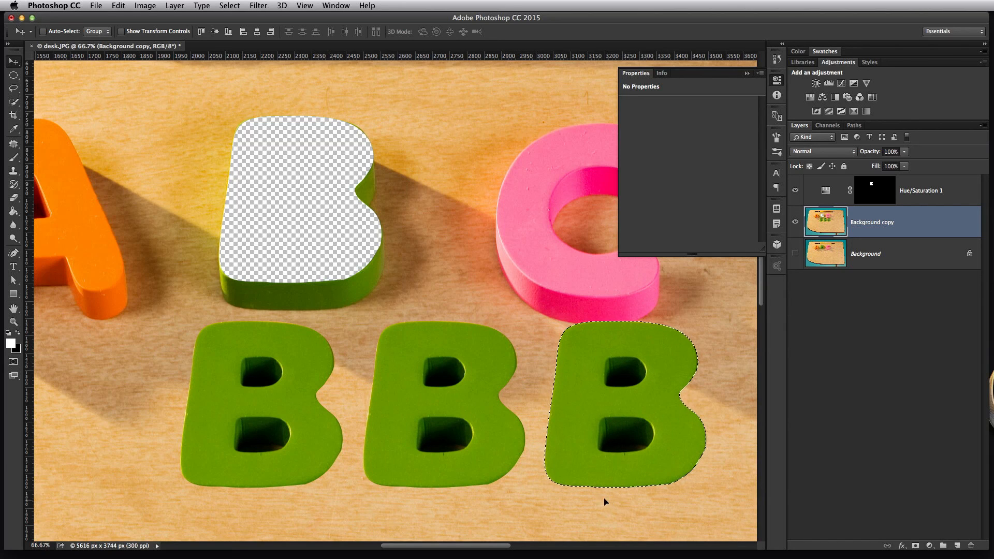